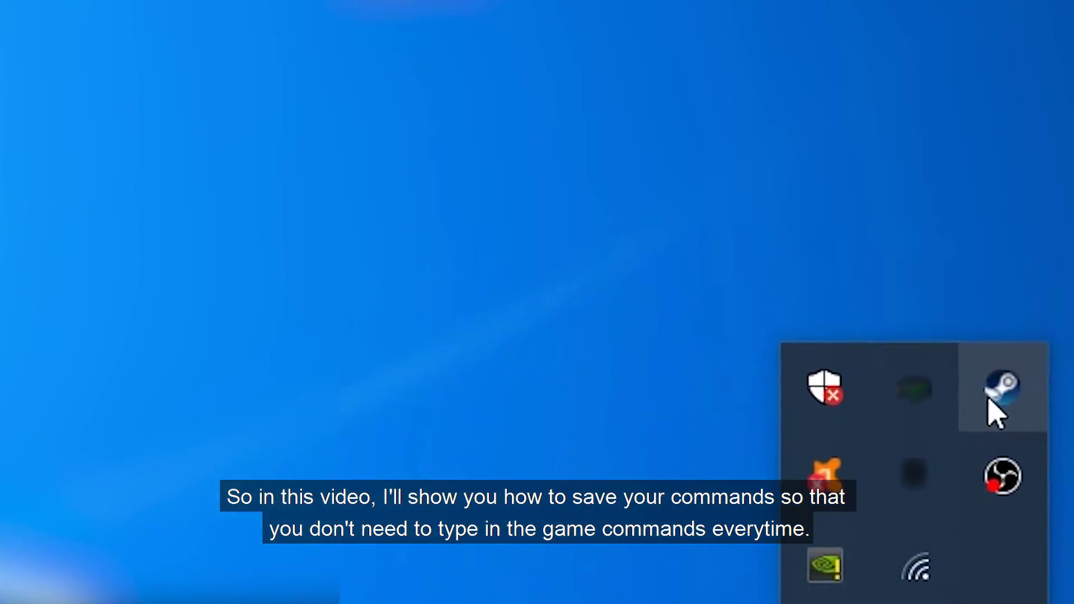
Browse the Hunt: Showdown (Test Server) local files through its Steam Properties
left_click(999, 408)
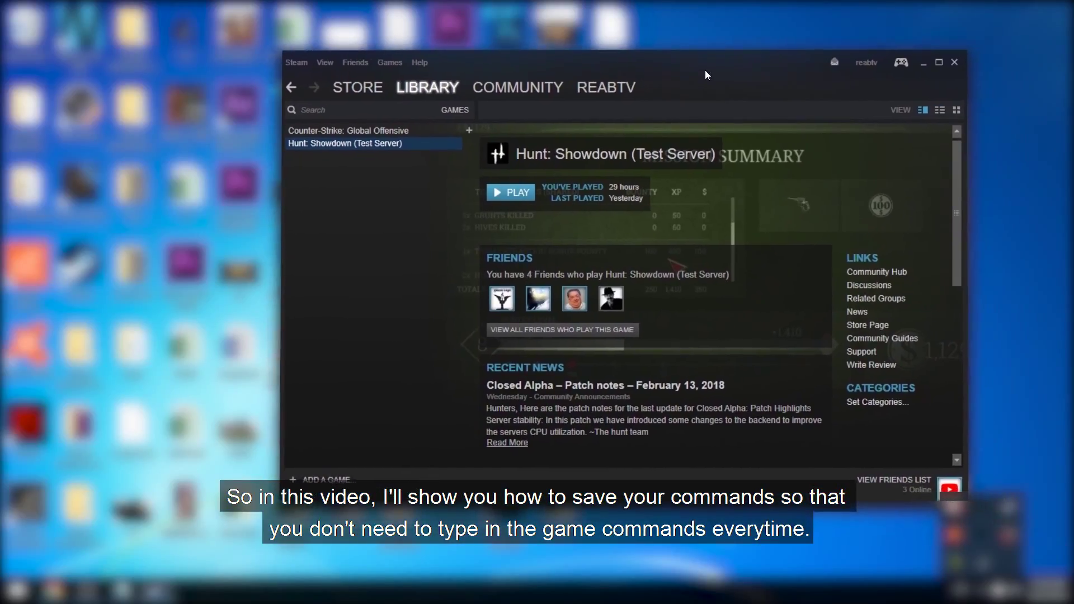
right_click(392, 146)
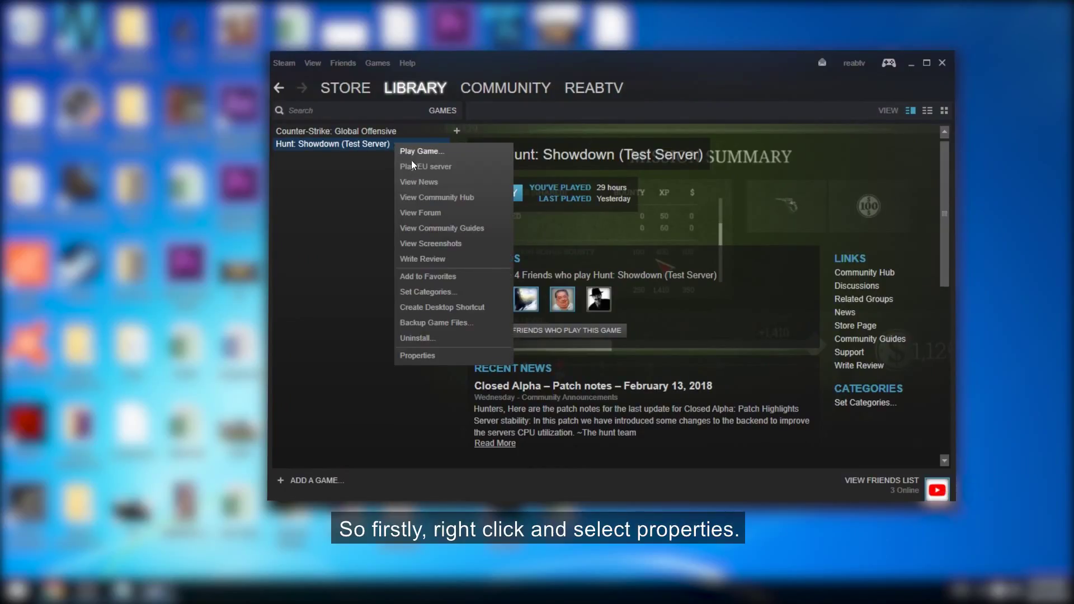
left_click(446, 351)
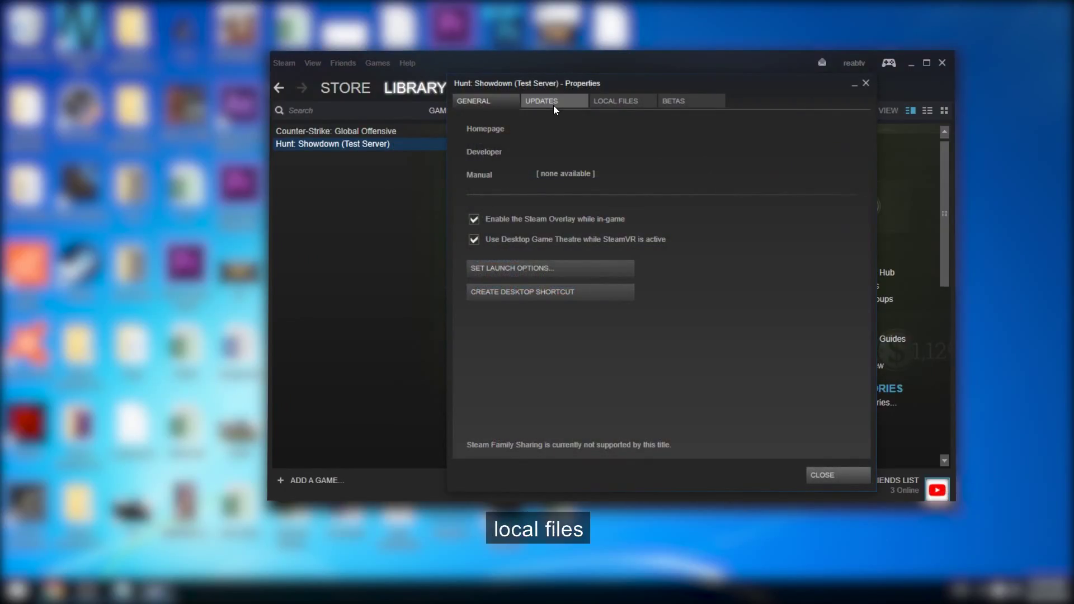
left_click(597, 102)
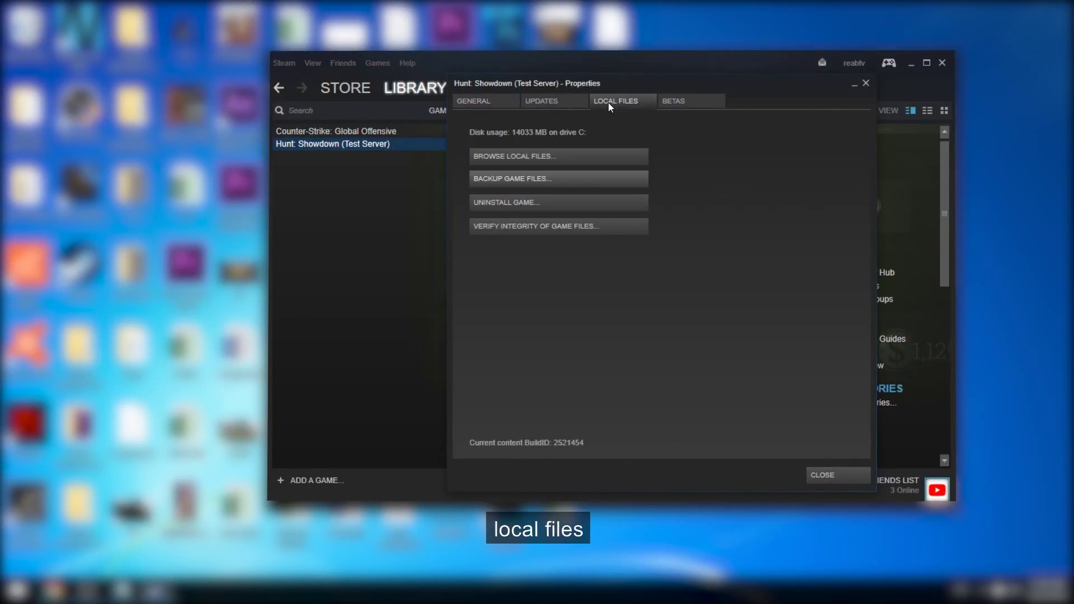
left_click(562, 151)
Open system.cfg from the game folder with Notepad
left_click(381, 307)
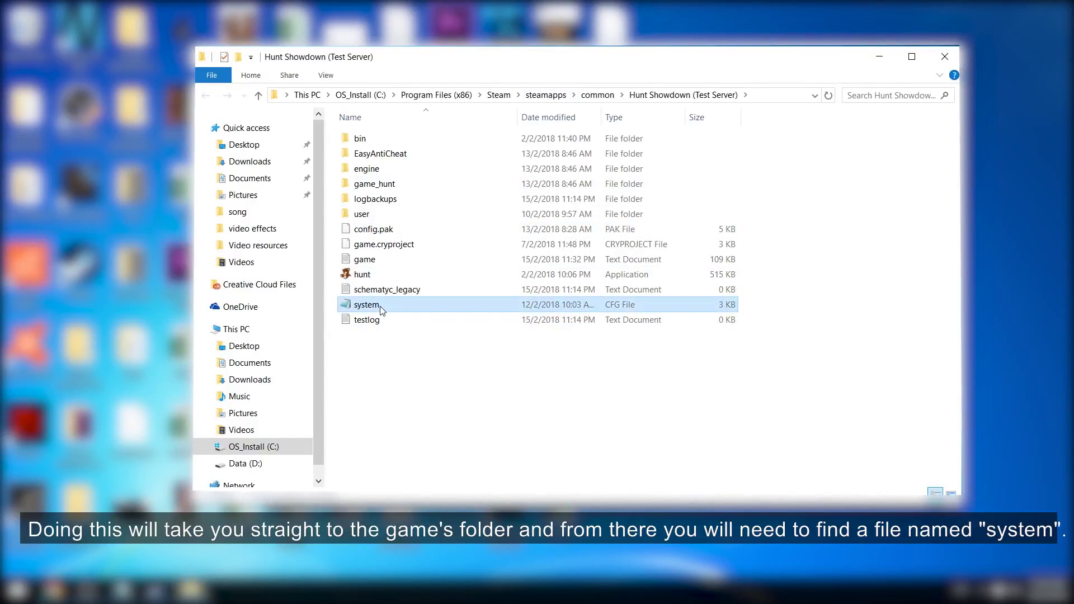
right_click(382, 307)
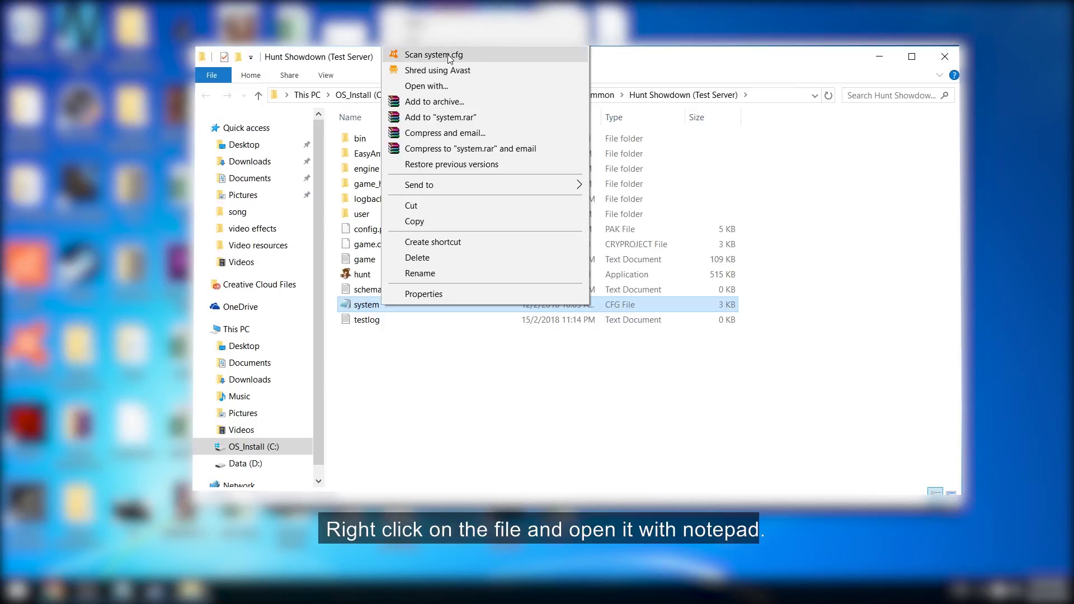
left_click(450, 90)
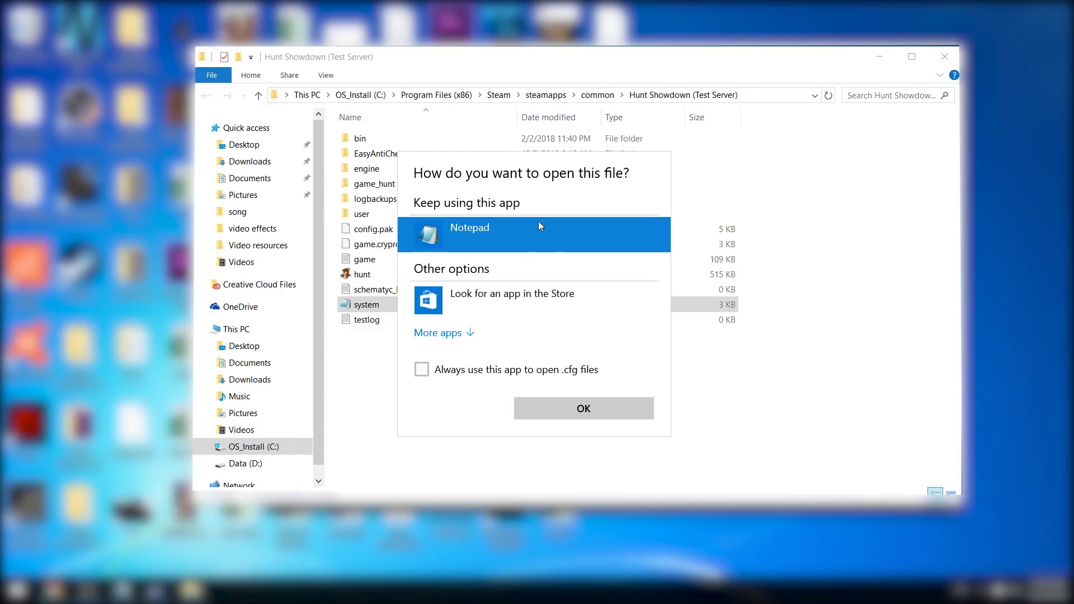
left_click(595, 408)
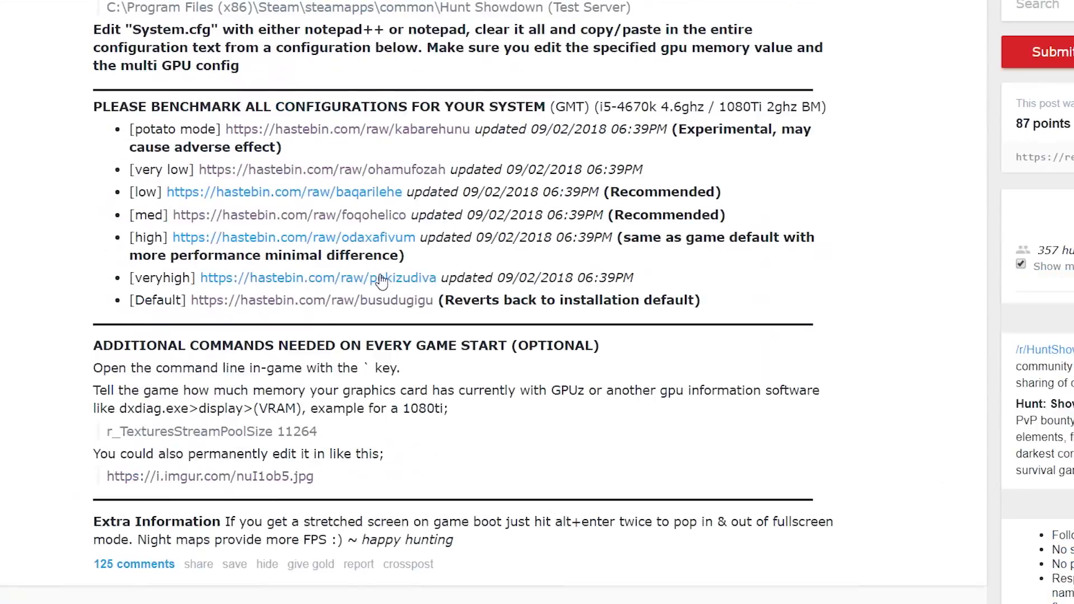
scroll(417, 287, "up", 2)
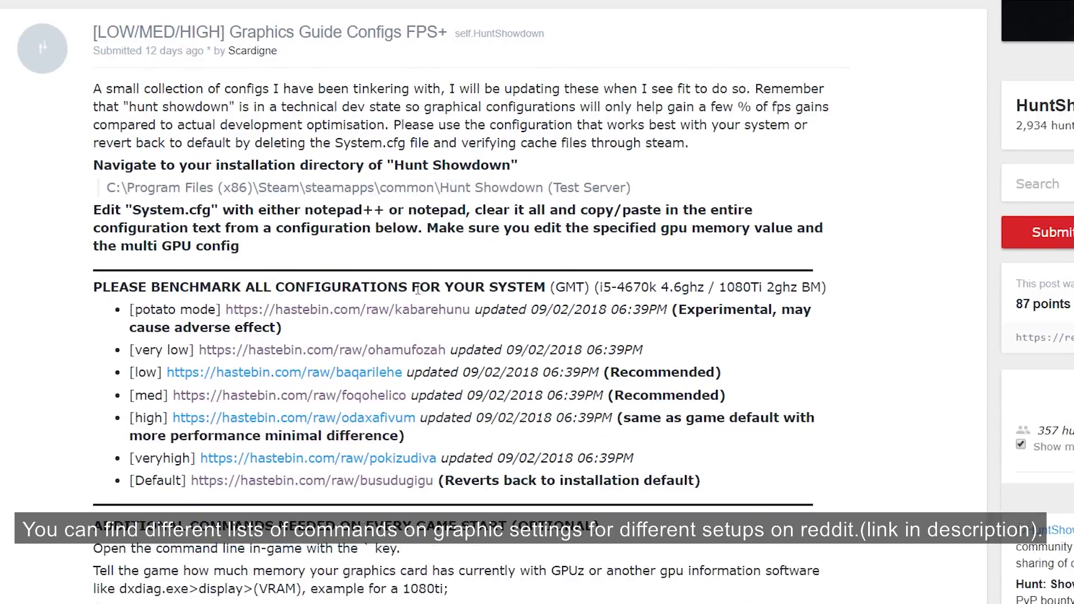
scroll(420, 277, "down", 1)
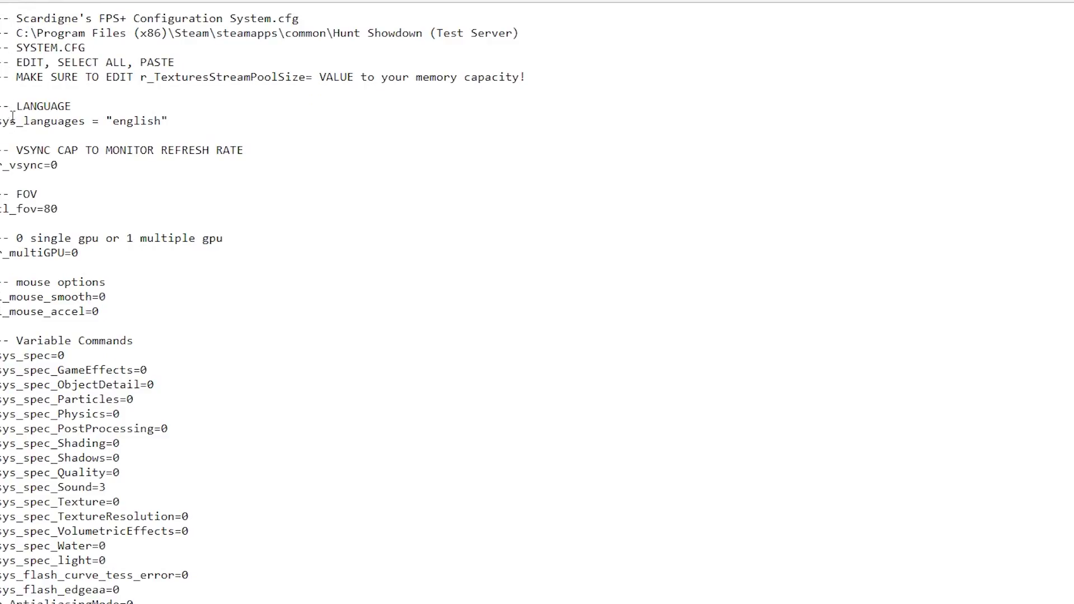
Copy the Hastebin config commands from LANGUAGE downward and bring back the game folder
mouse_move(2, 107)
left_mouse_down()
mouse_move(370, 394)
mouse_move(370, 603)
left_mouse_up()
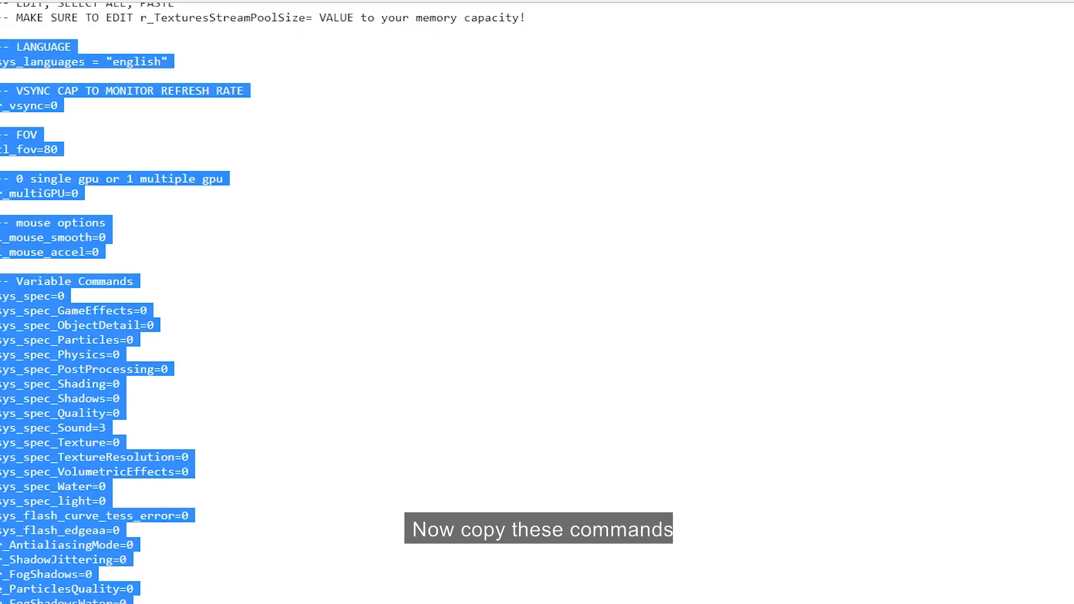
right_click(79, 399)
left_click(130, 417)
left_click(287, 407)
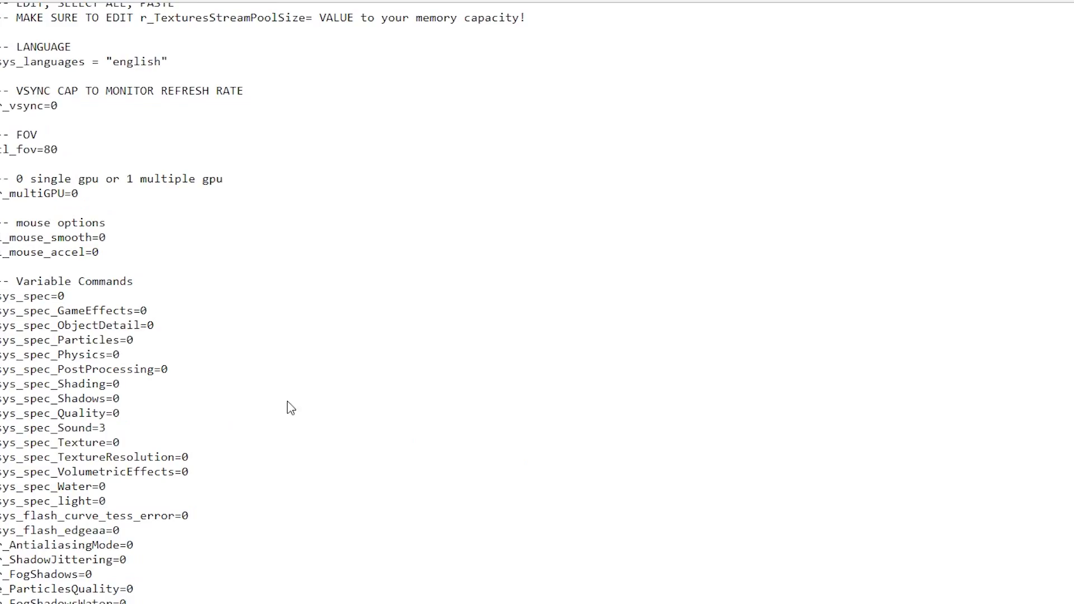
left_click(225, 516)
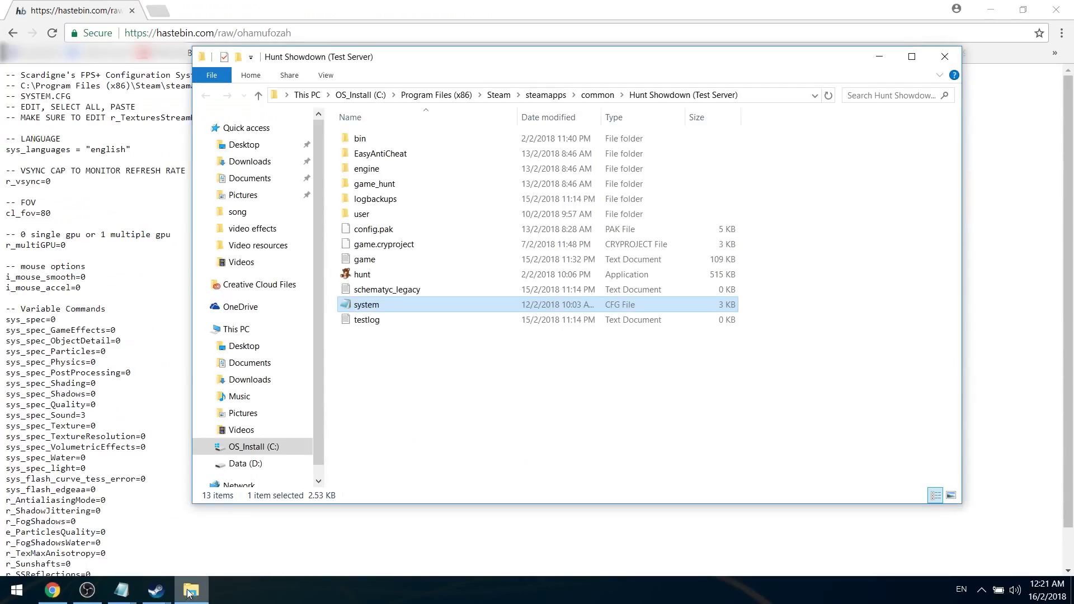
Paste the copied commands into system.cfg, save it, and launch Hunt: Showdown on the US server
double_click(431, 309)
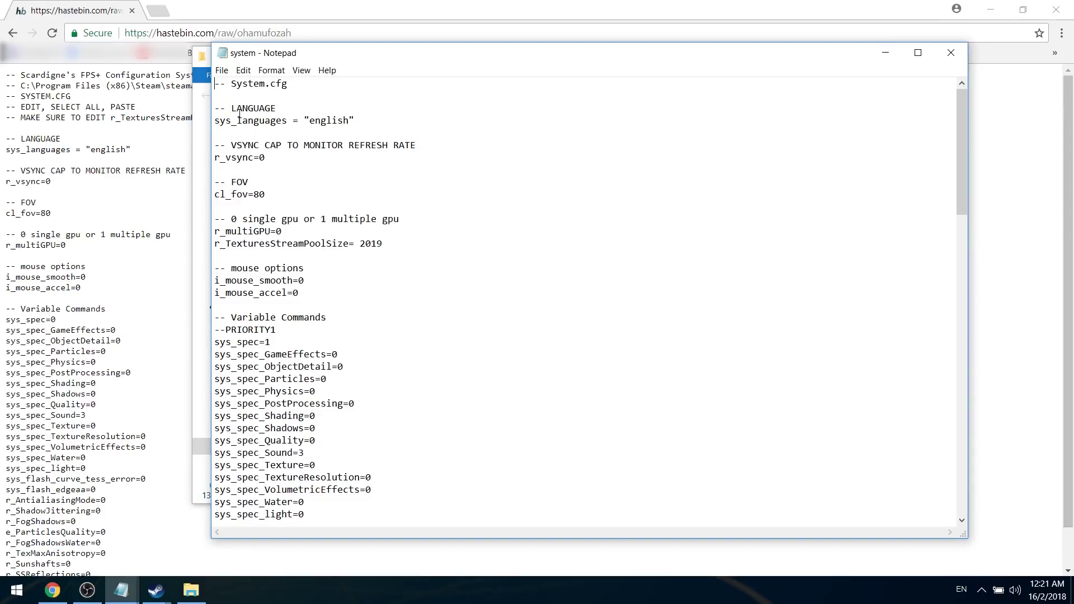
left_click_drag(221, 84, 353, 538)
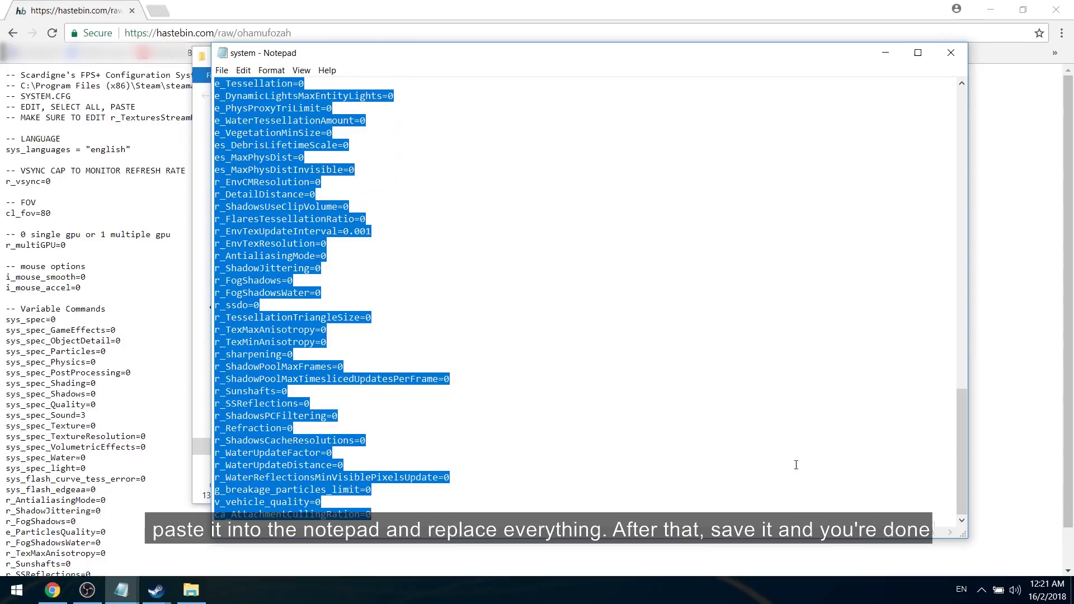
key("ctrl+v")
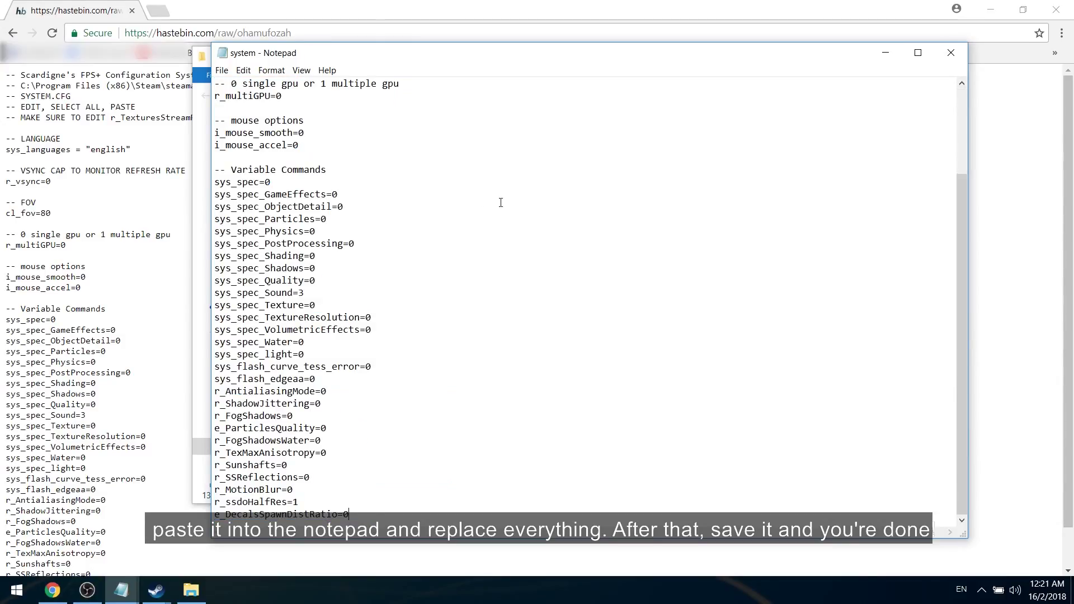
scroll(440, 227, "up", 3)
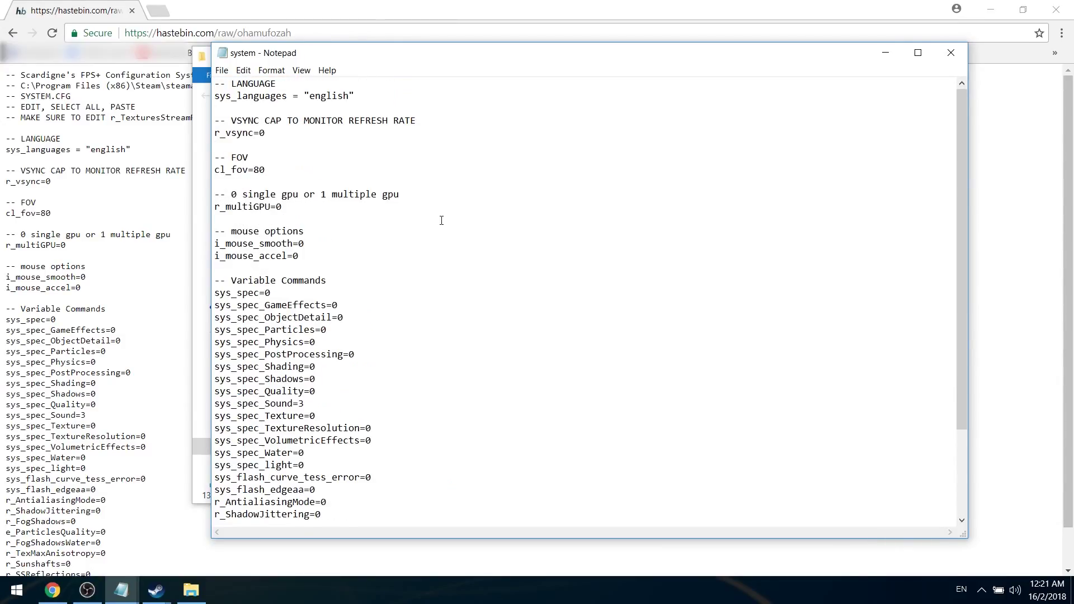
left_click(221, 70)
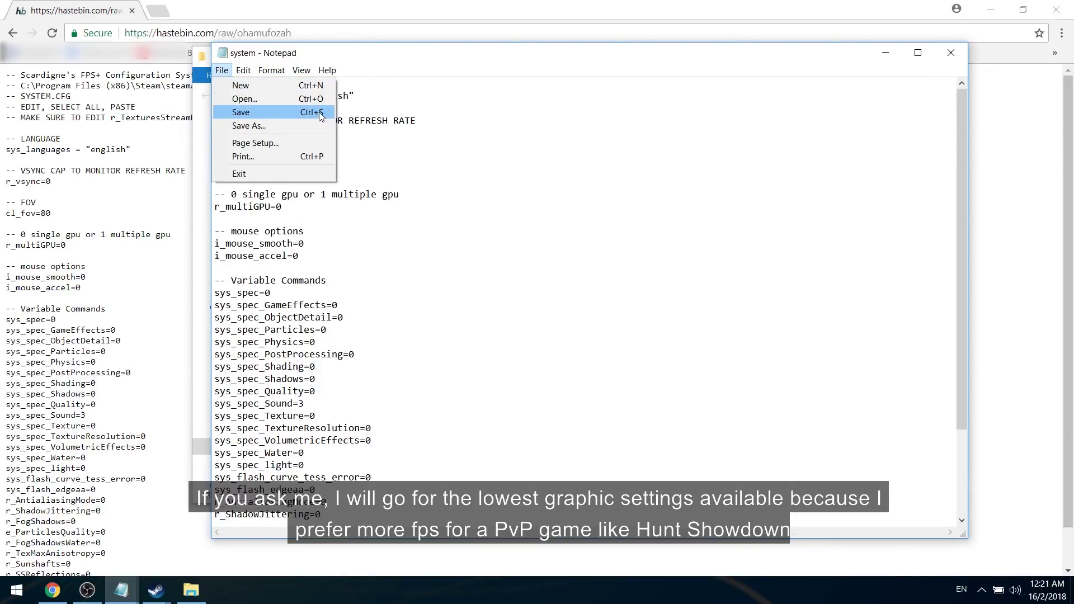
left_click(366, 112)
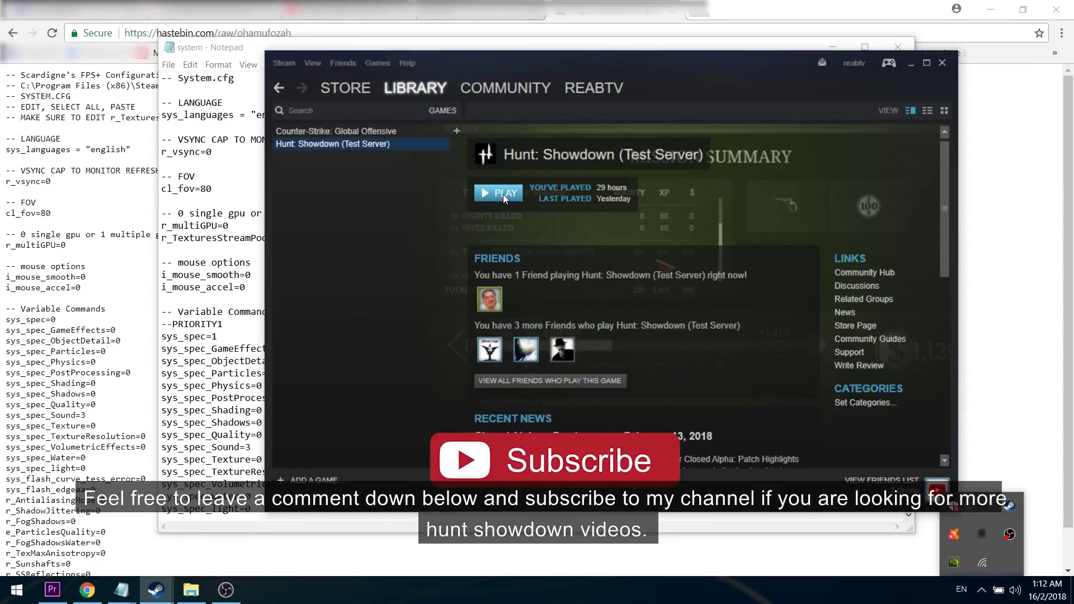
left_click(503, 194)
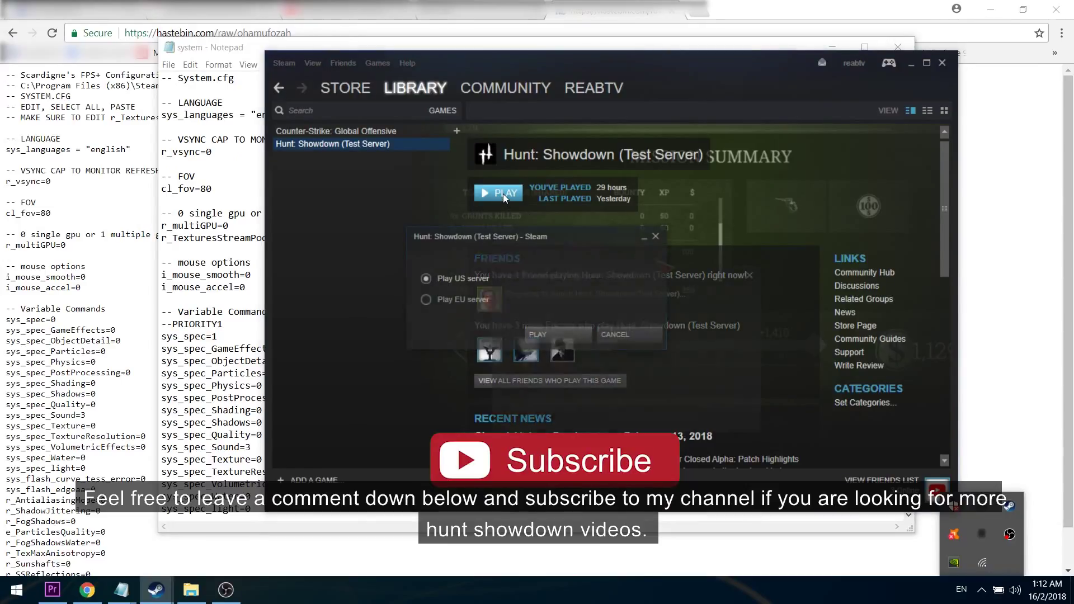
left_click(558, 334)
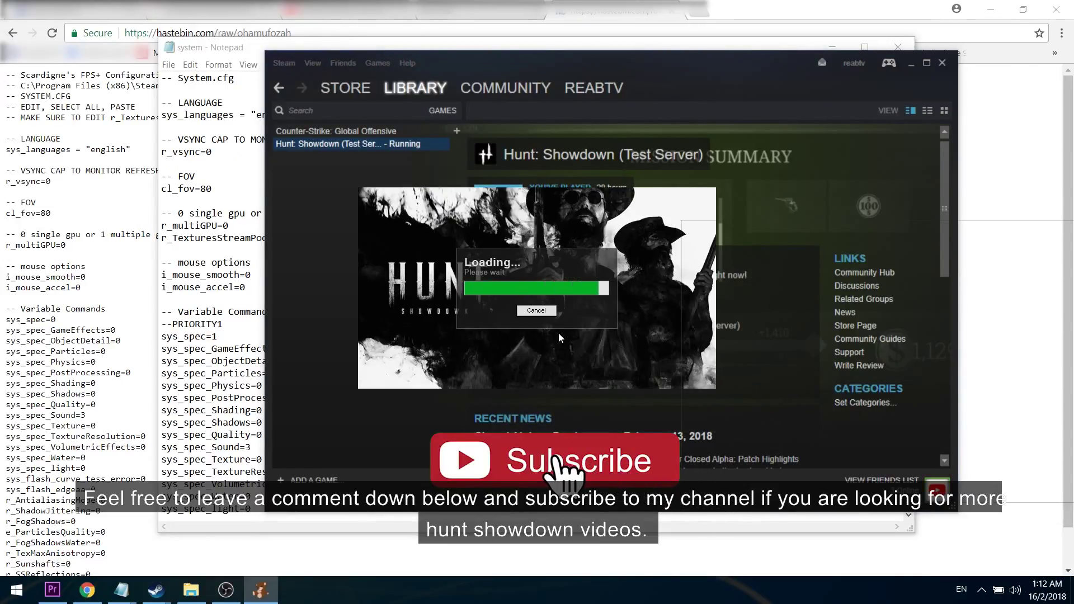